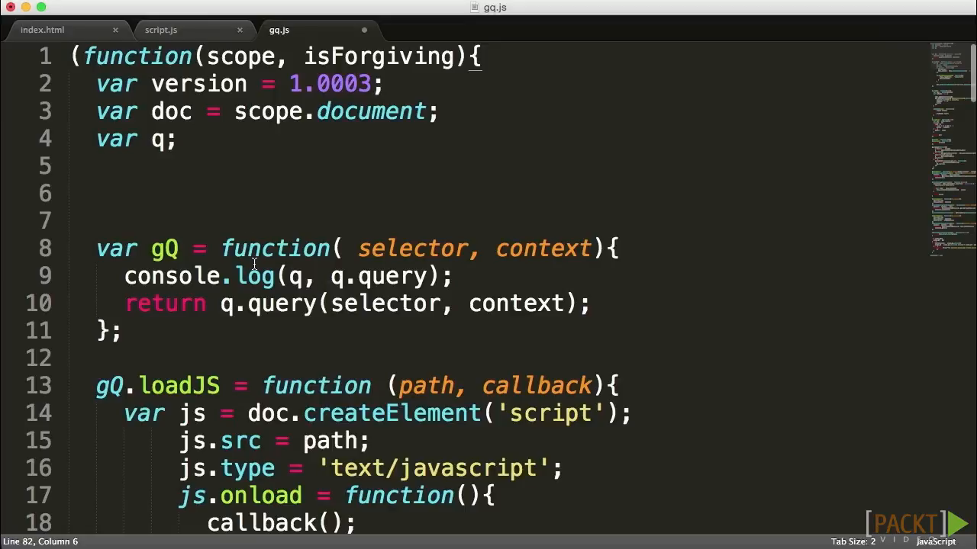
scroll(244, 267, down, 3)
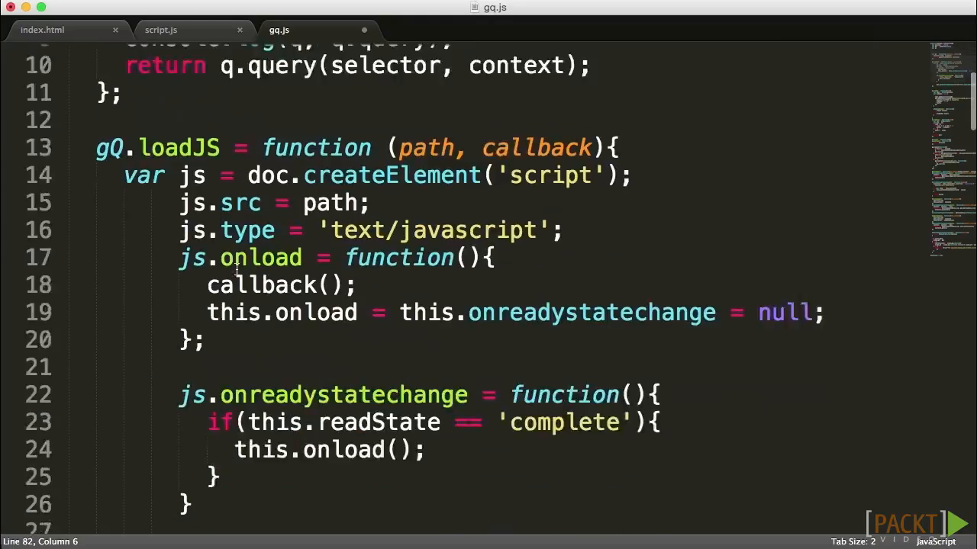
scroll(235, 269, down, 5)
scroll(235, 269, down, 3)
scroll(235, 269, down, 4)
scroll(236, 269, down, 4)
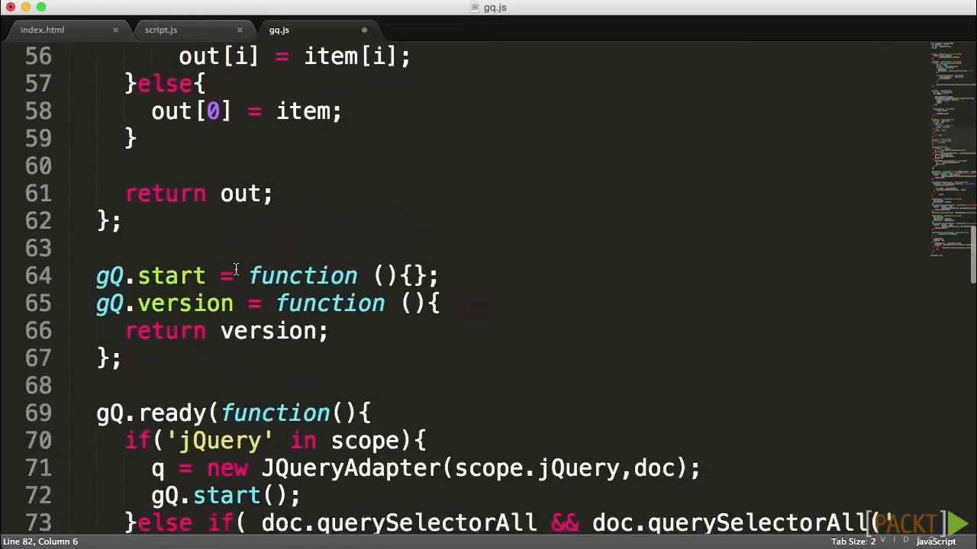
scroll(236, 269, down, 4)
scroll(236, 269, down, 4)
scroll(236, 269, down, 2)
scroll(236, 269, up, 2)
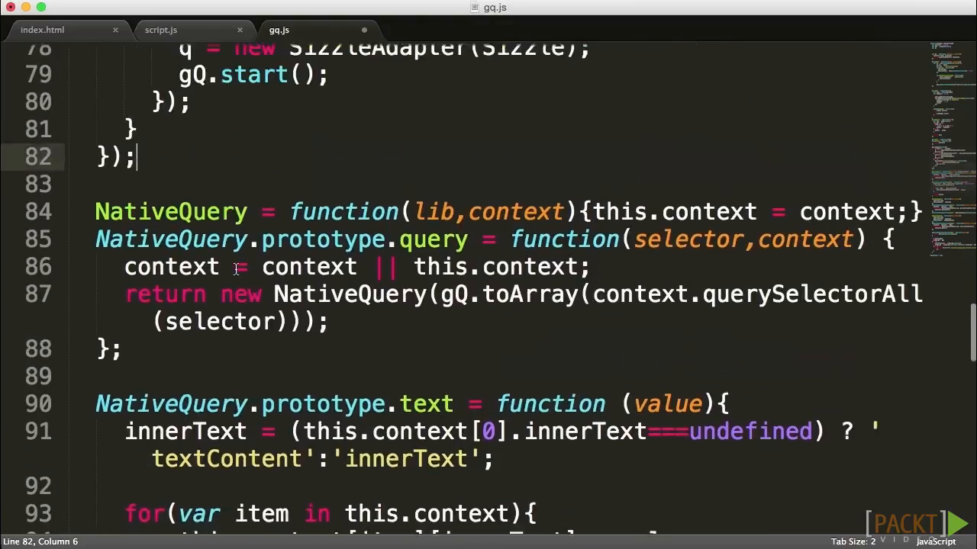
scroll(236, 268, up, 2)
scroll(180, 268, up, 1)
scroll(180, 268, up, 2)
scroll(180, 269, down, 2)
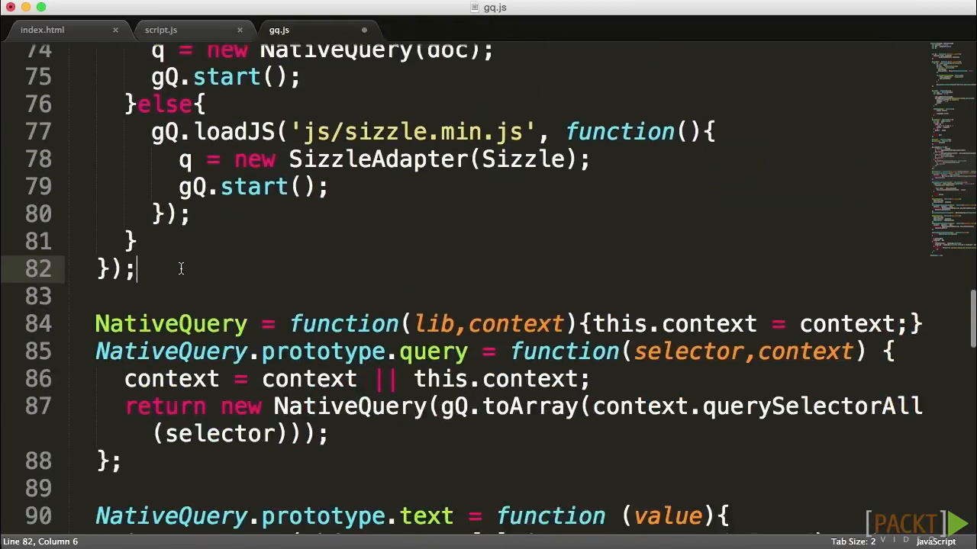
scroll(168, 244, down, 2)
Step: Add a blank line after the gQ.ready block
key(Return)
key(Return)
scroll(164, 247, down, 2)
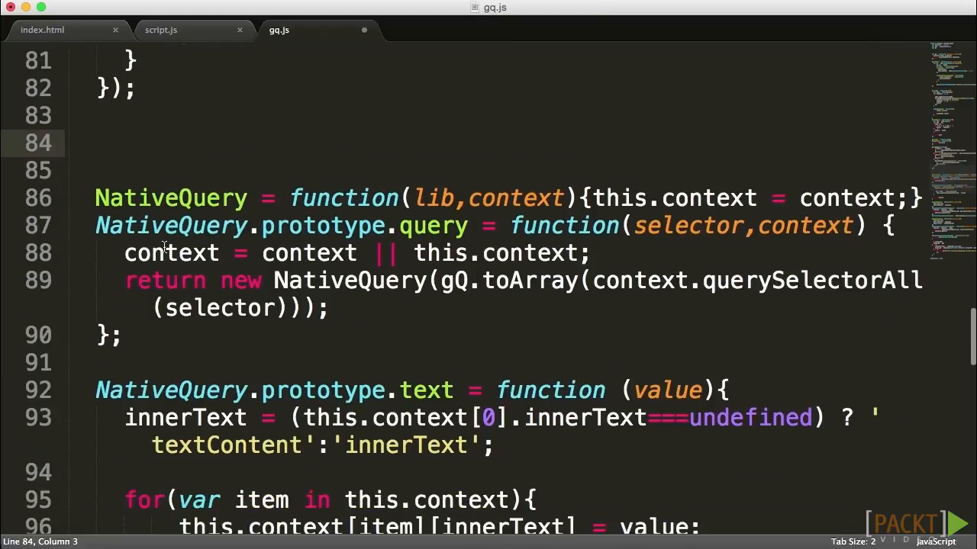
scroll(164, 248, down, 2)
scroll(164, 247, down, 1)
scroll(164, 248, down, 2)
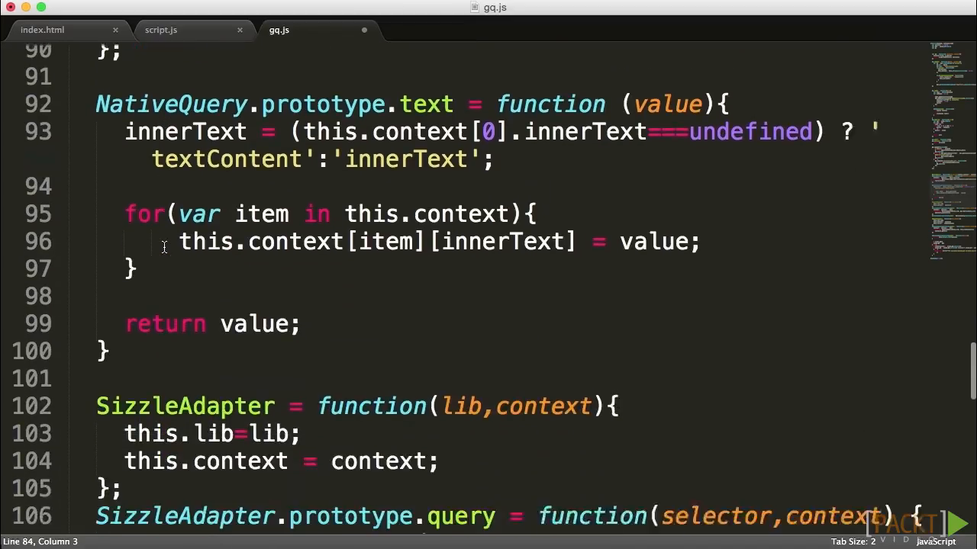
scroll(164, 247, down, 2)
scroll(164, 247, down, 4)
scroll(164, 248, down, 2)
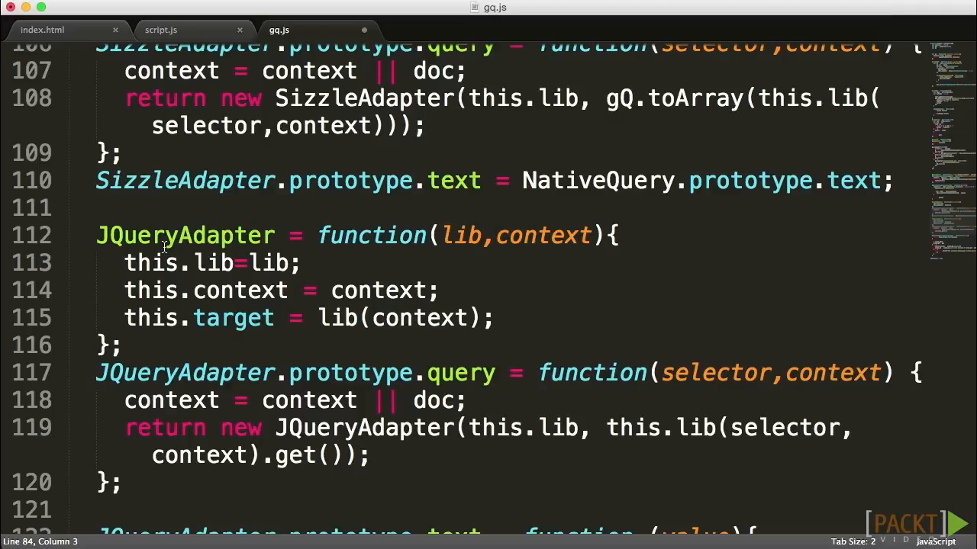
scroll(164, 246, up, 3)
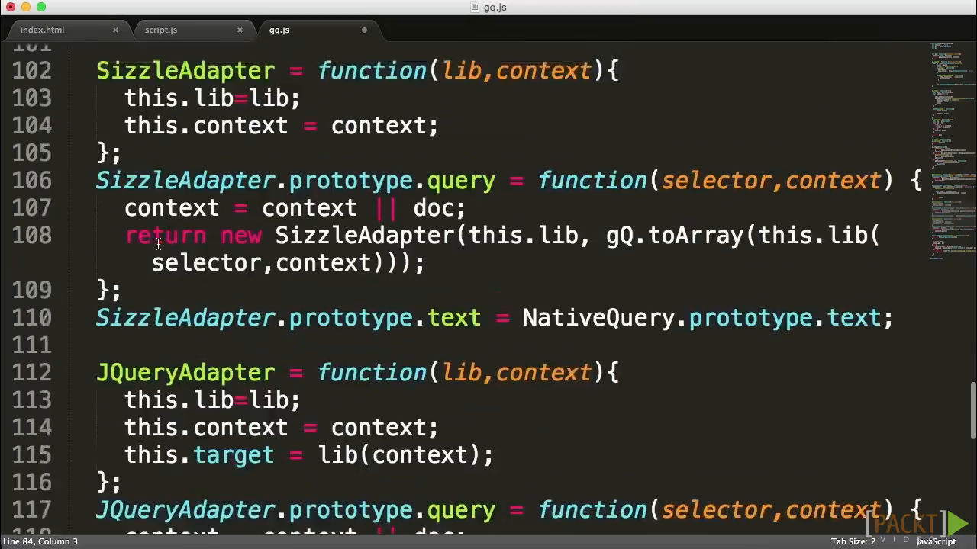
scroll(159, 239, up, 5)
scroll(145, 306, up, 1)
Step: Declare an empty QueryFacade = function(adapter){ } after the NativeQuery text method
click(132, 335)
key(Return)
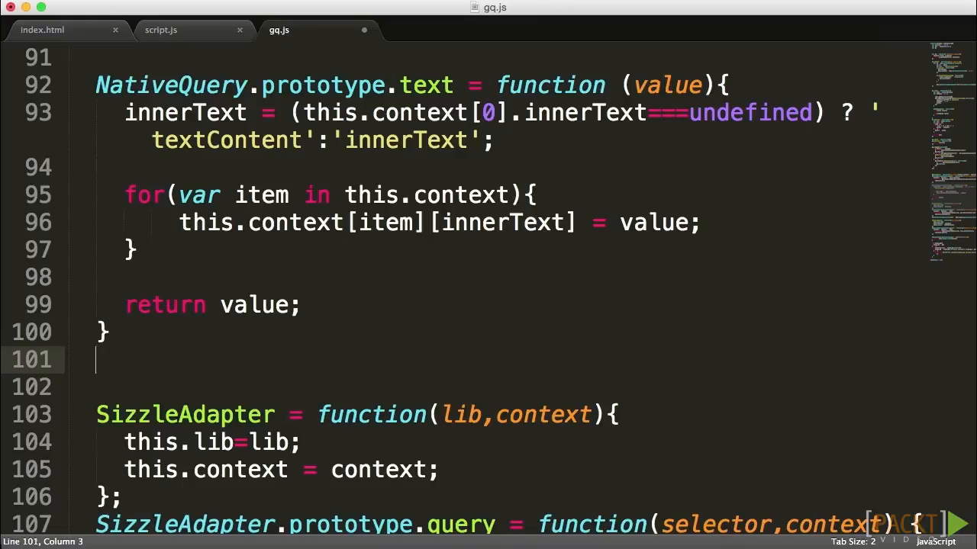
key(Return)
text(Query)
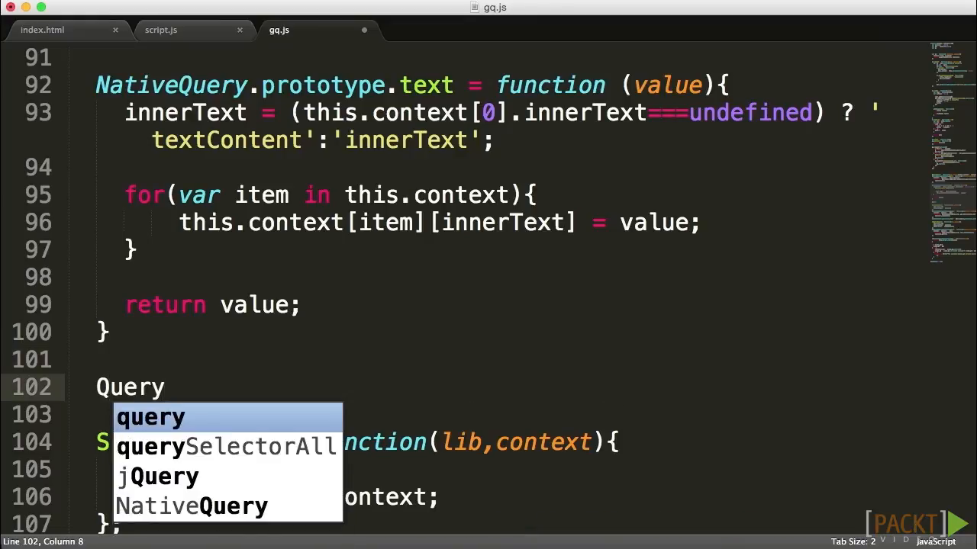
text(Facade = )
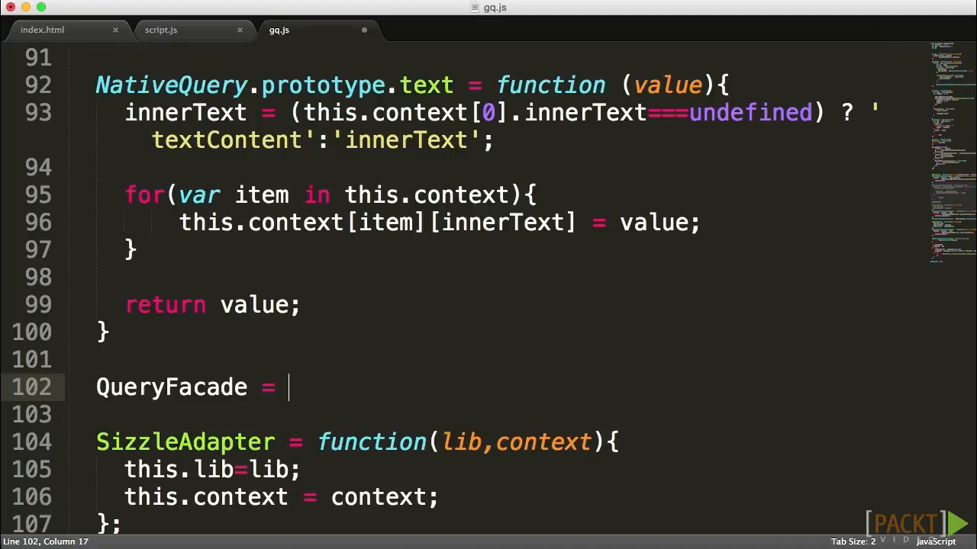
text(function()
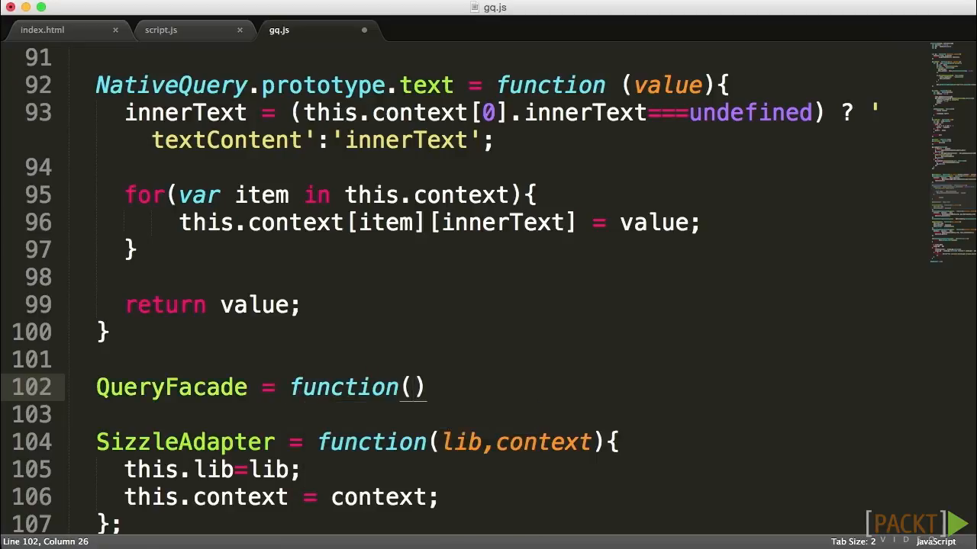
text(lib)
key(Down)
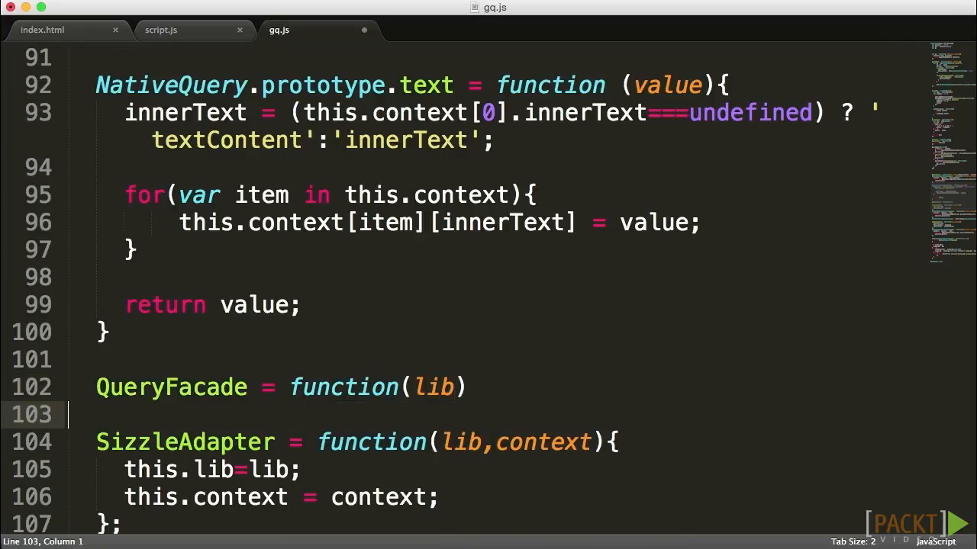
text({)
key(BackSpace)
key(BackSpace)
text({)
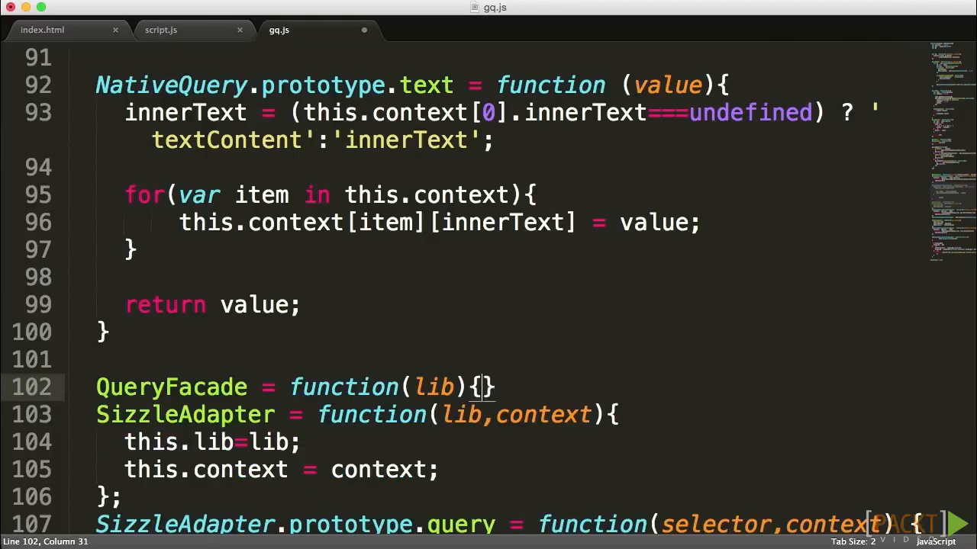
key(Return)
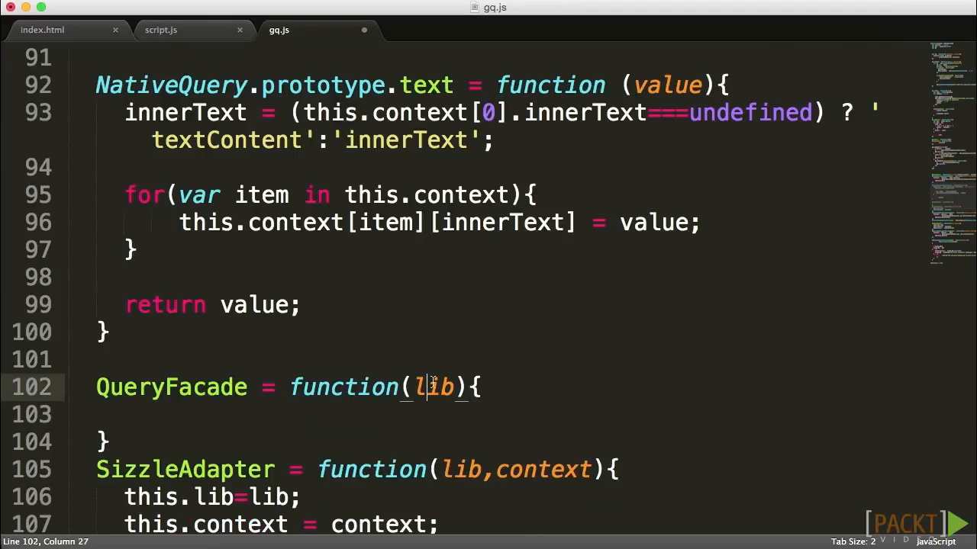
double_click(443, 389)
text(ada)
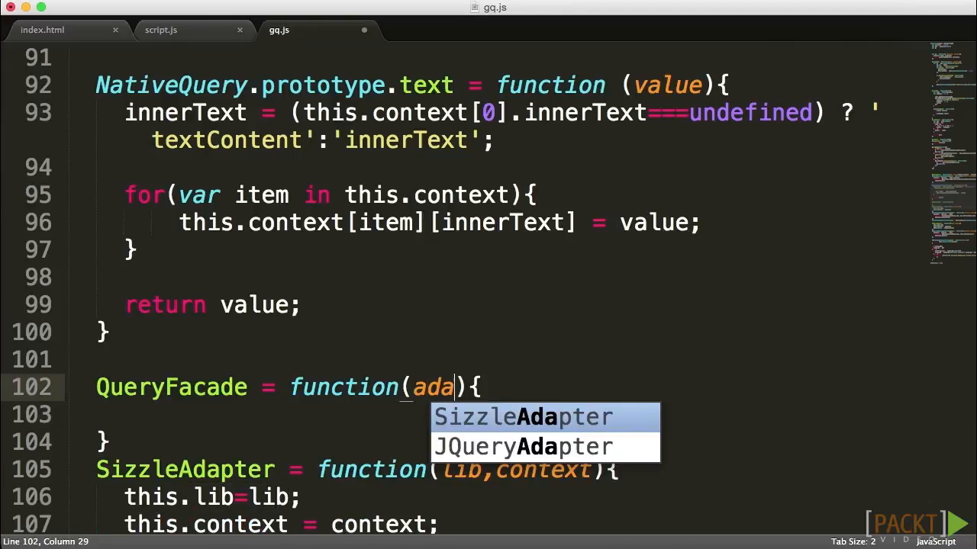
text(pter)
scroll(442, 336, down, 3)
Step: Move the QueryFacade function above NativeQuery and fix its indentation
drag(114, 351, 42, 302)
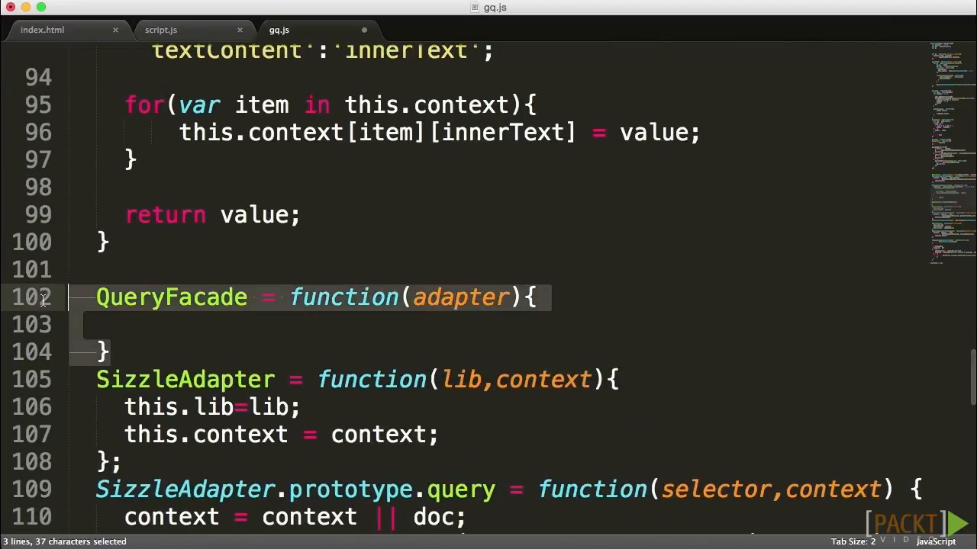
key(super+x)
key(BackSpace)
scroll(132, 207, up, 5)
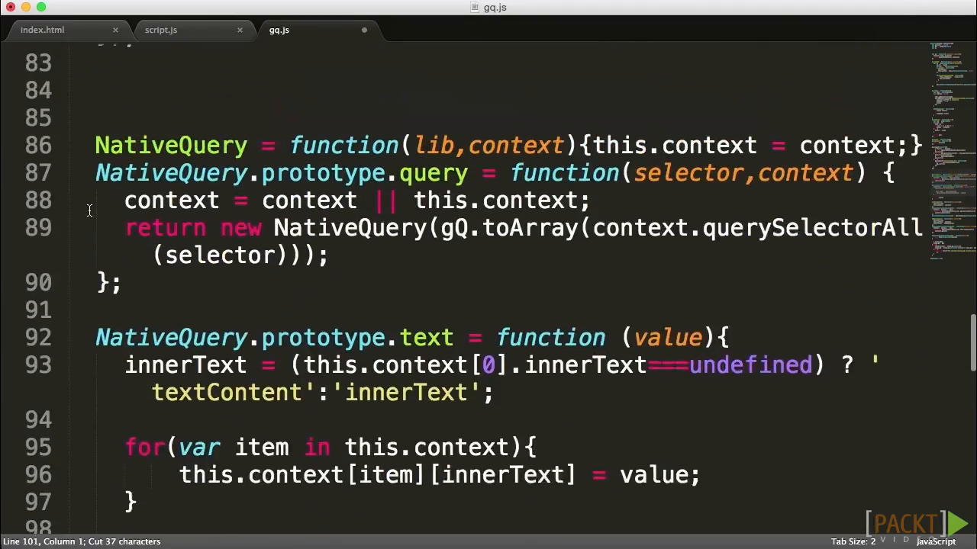
scroll(132, 207, up, 2)
click(132, 187)
key(Return)
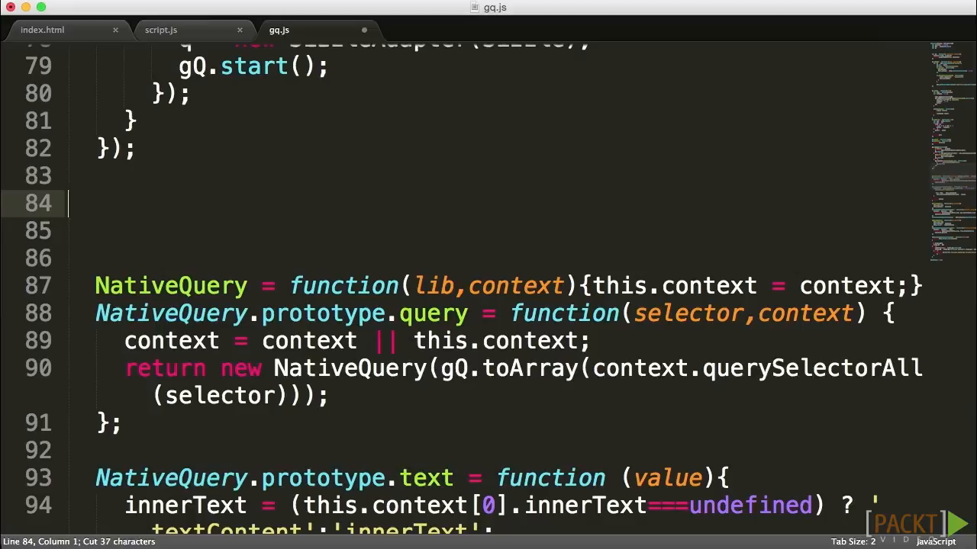
key(super+v)
key(Up)
key(Up)
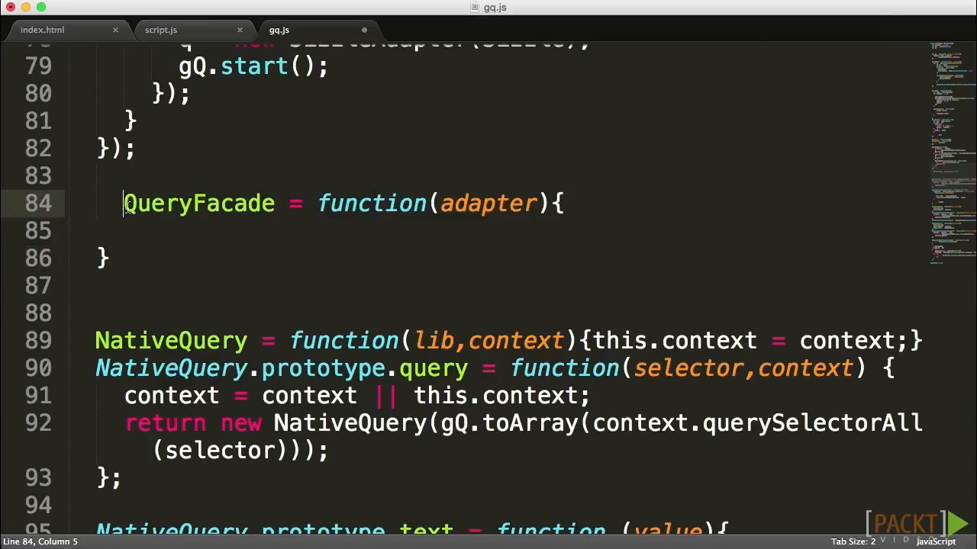
key(shift+Tab)
Step: Store the adapter in the constructor body via this.adapter = adapter;
double_click(467, 202)
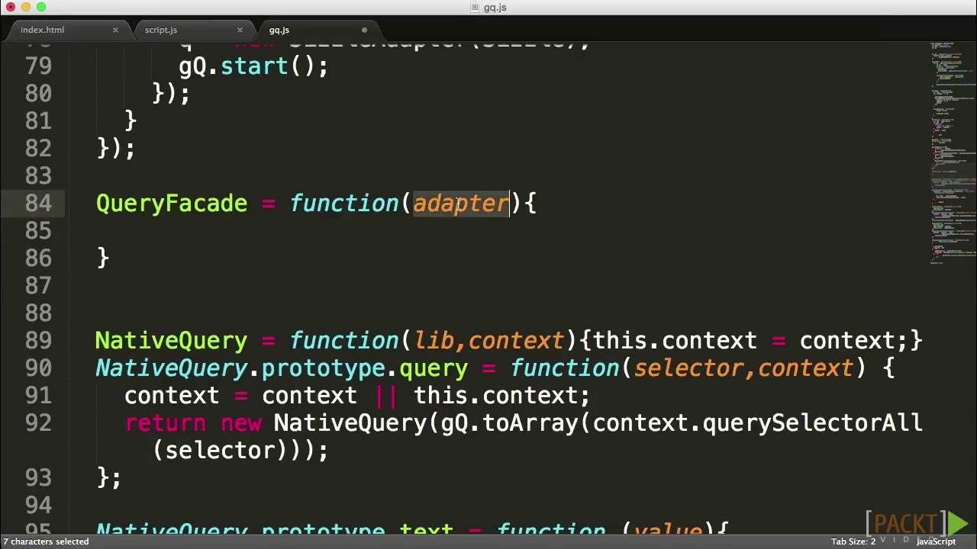
click(164, 212)
key(Tab)
key(Tab)
key(Tab)
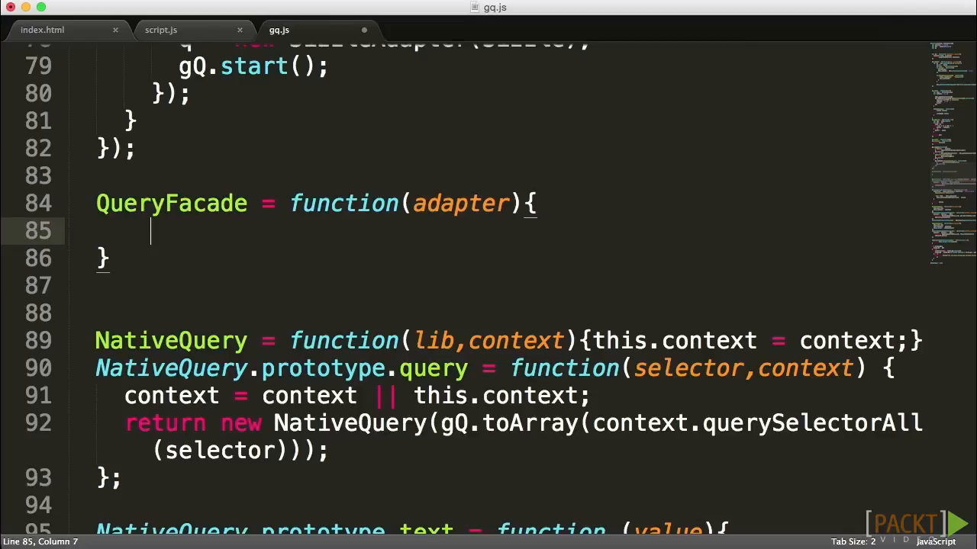
text(this.)
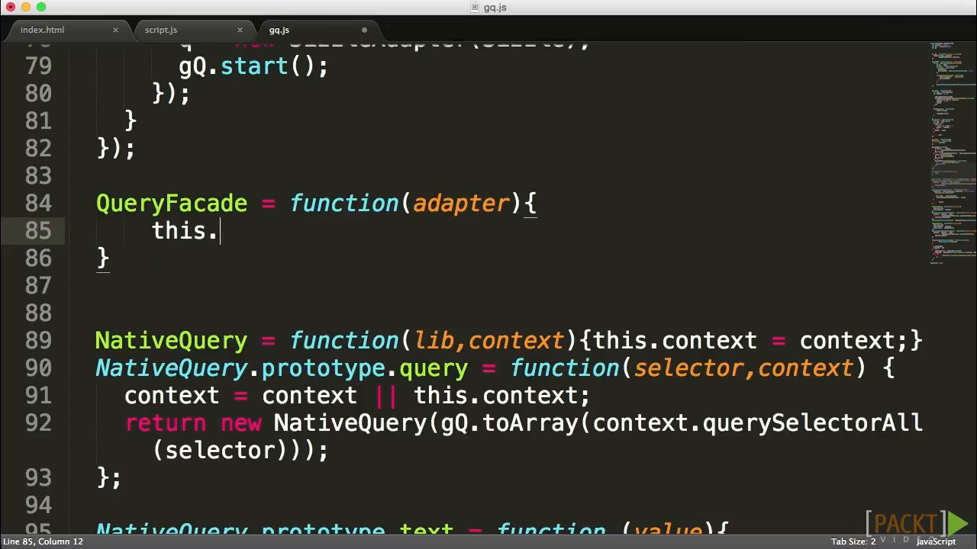
text(ap)
key(Down)
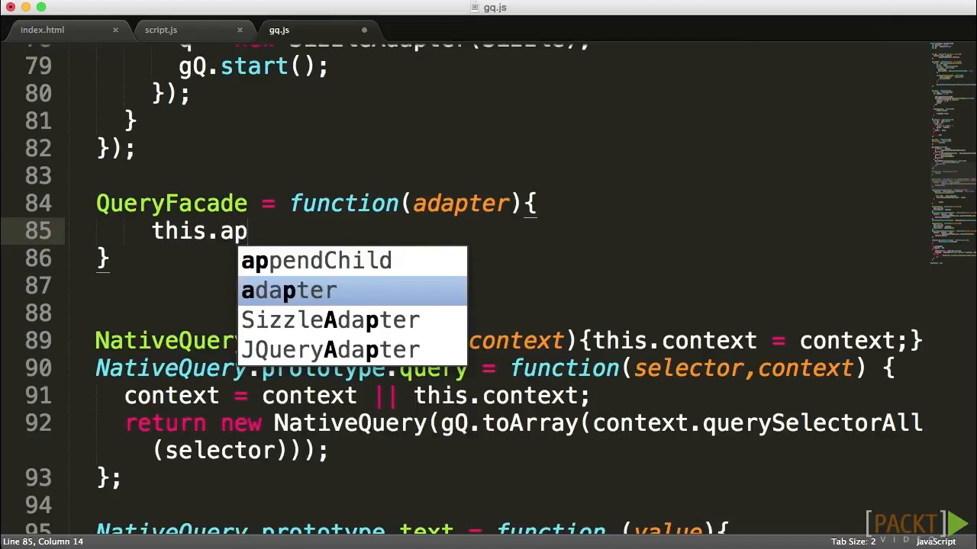
key(Return)
text(= a)
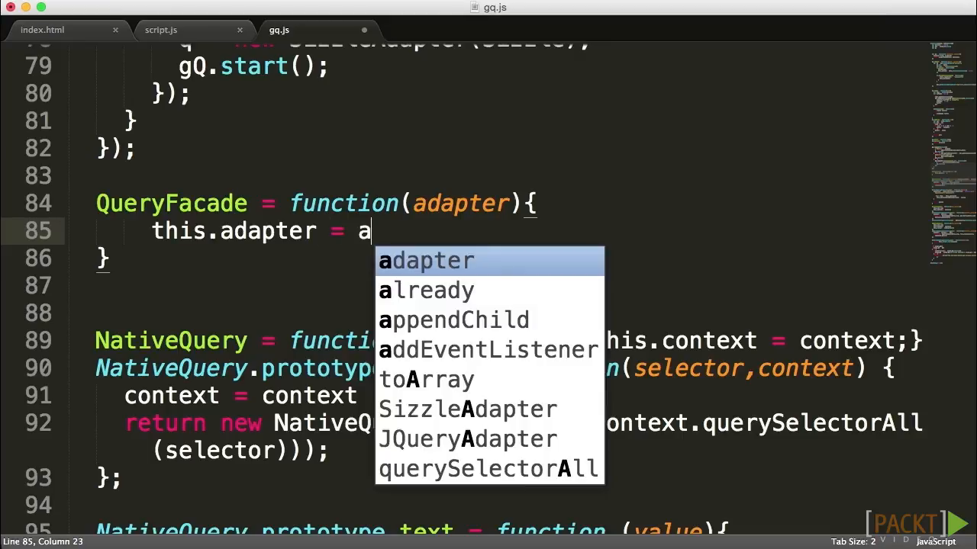
text(dapter;)
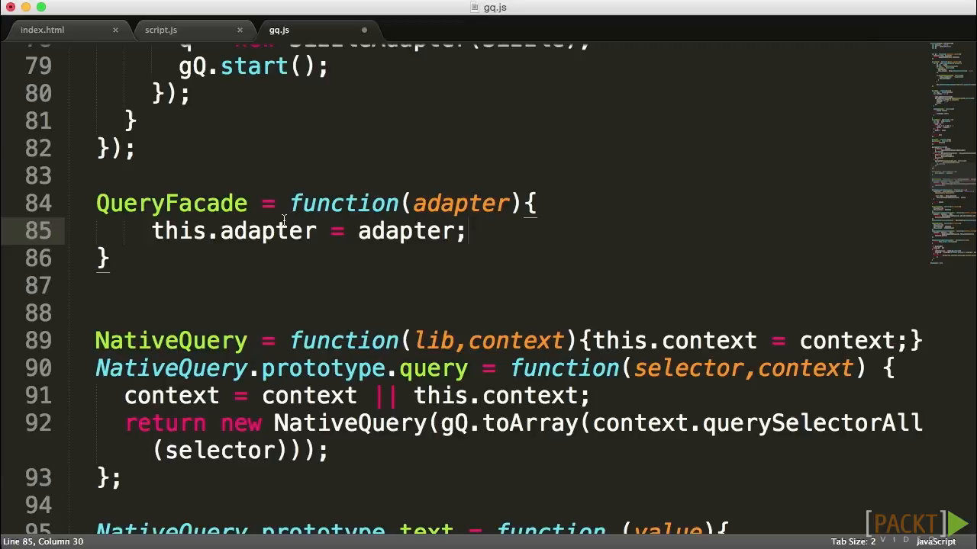
key(Down)
key(Return)
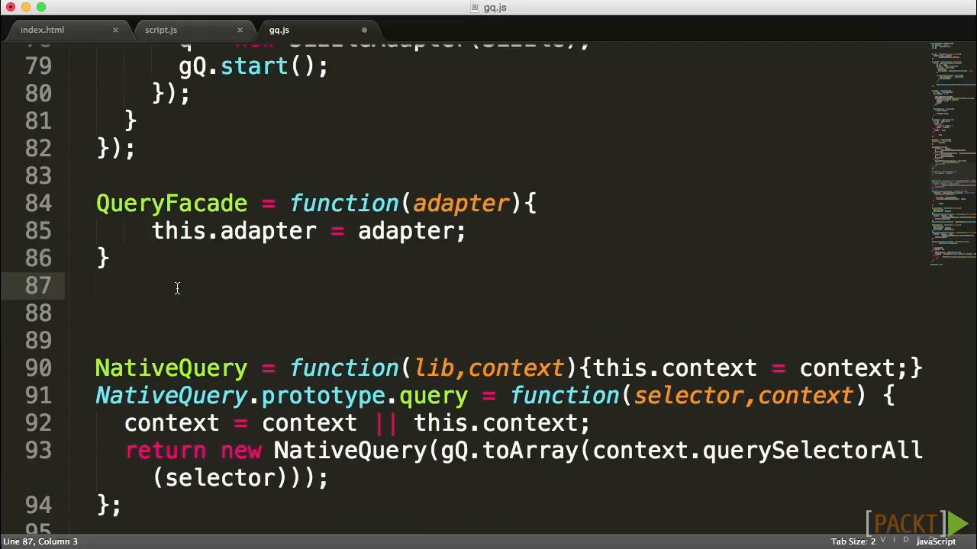
scroll(176, 288, down, 2)
scroll(190, 297, down, 3)
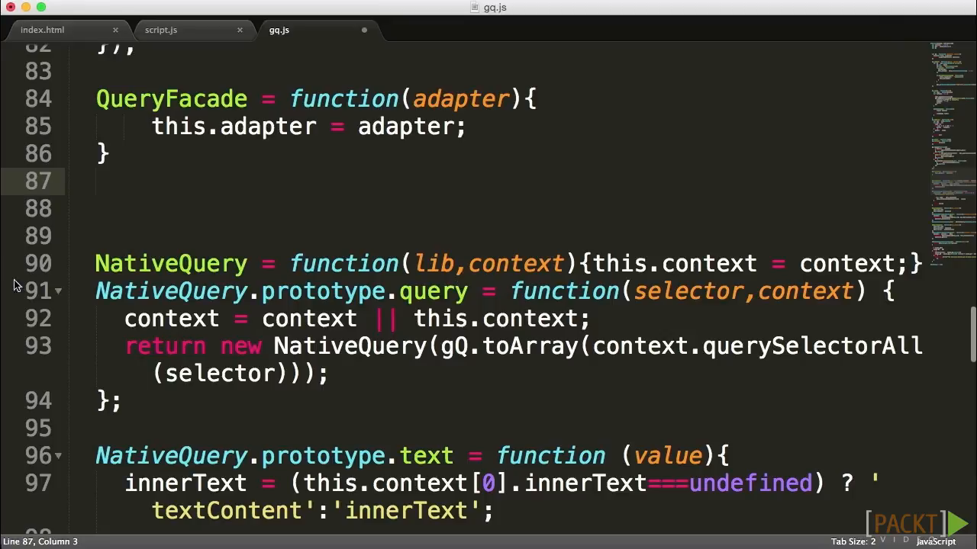
drag(98, 291, 896, 290)
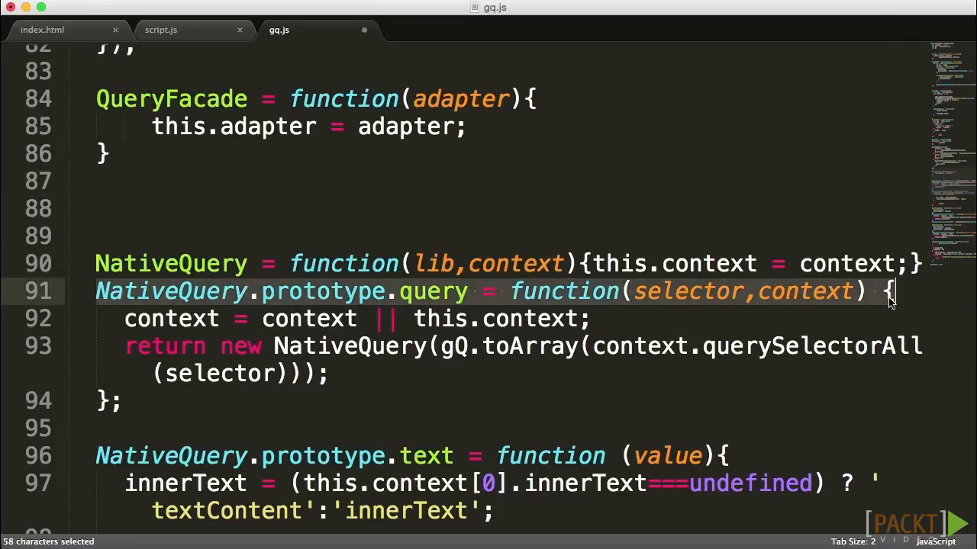
Step: Add a QueryFacade.prototype.query(selector,context) header copied from NativeQuery and renamed
key(super+c)
click(241, 167)
key(Return)
key(Return)
key(super+v)
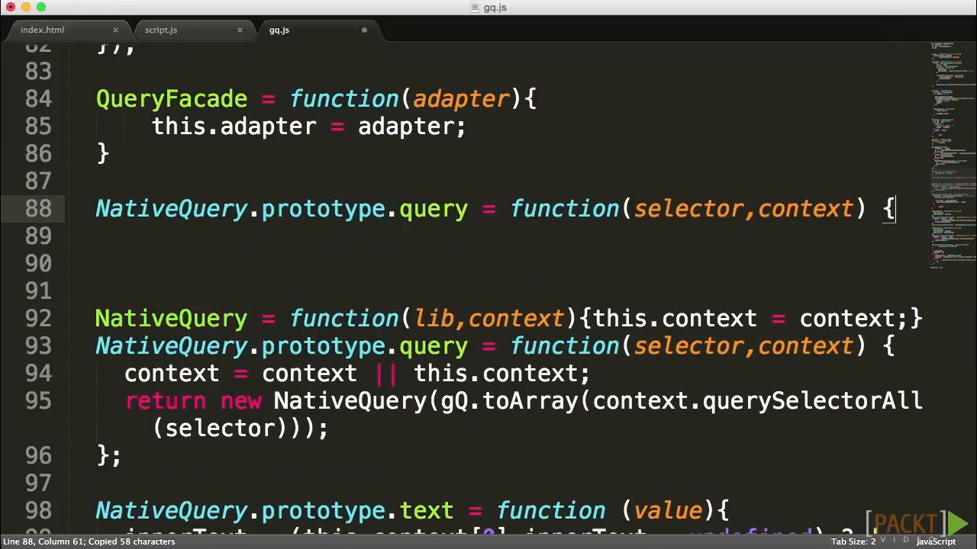
key(Return)
text(})
key(Left)
key(Return)
double_click(172, 100)
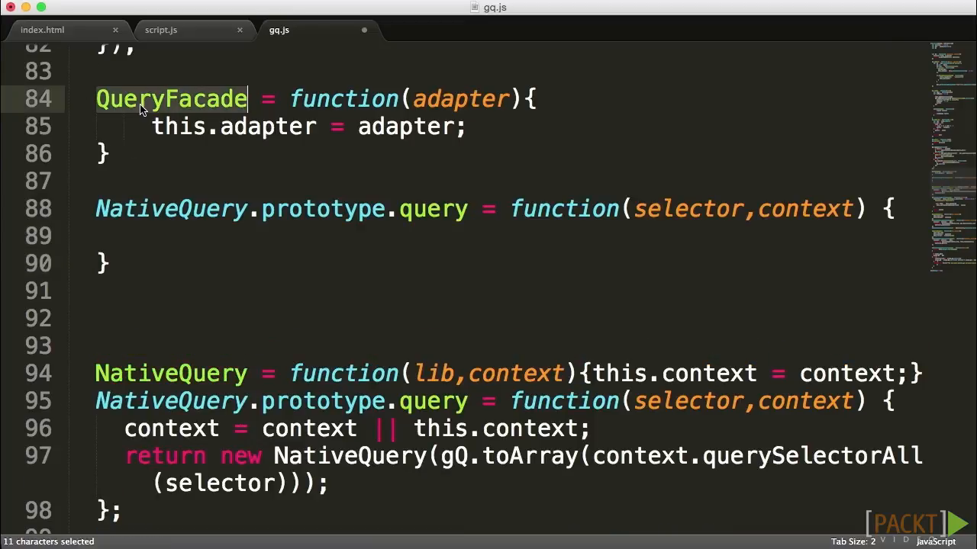
key(super+c)
drag(248, 208, 97, 208)
key(super+v)
double_click(144, 210)
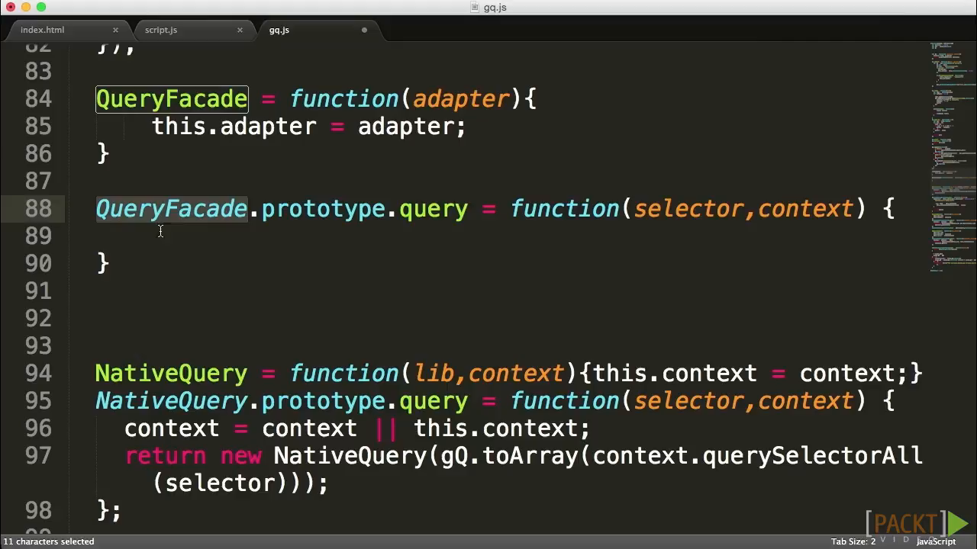
Step: Make the method body return this.adapter.query(selector,context)
click(173, 235)
key(Tab)
key(Tab)
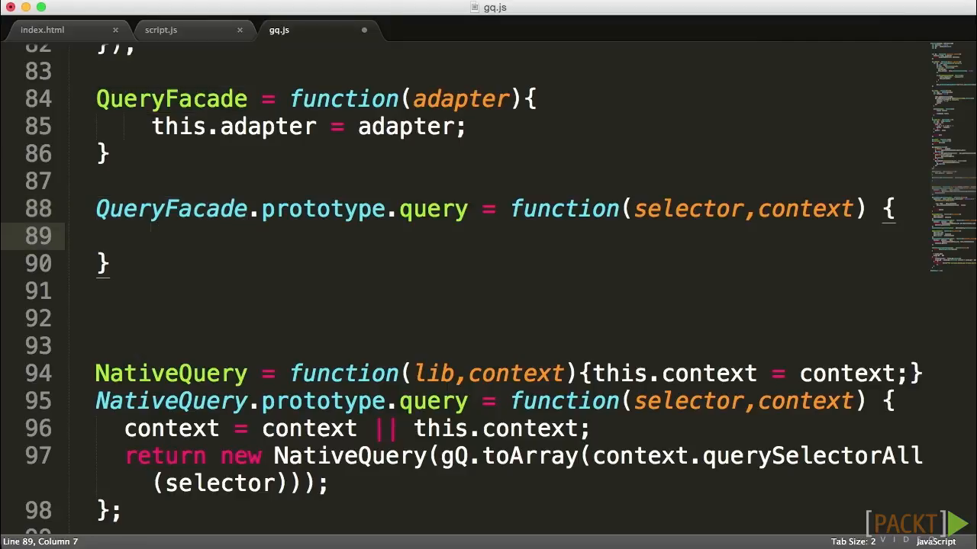
text(return )
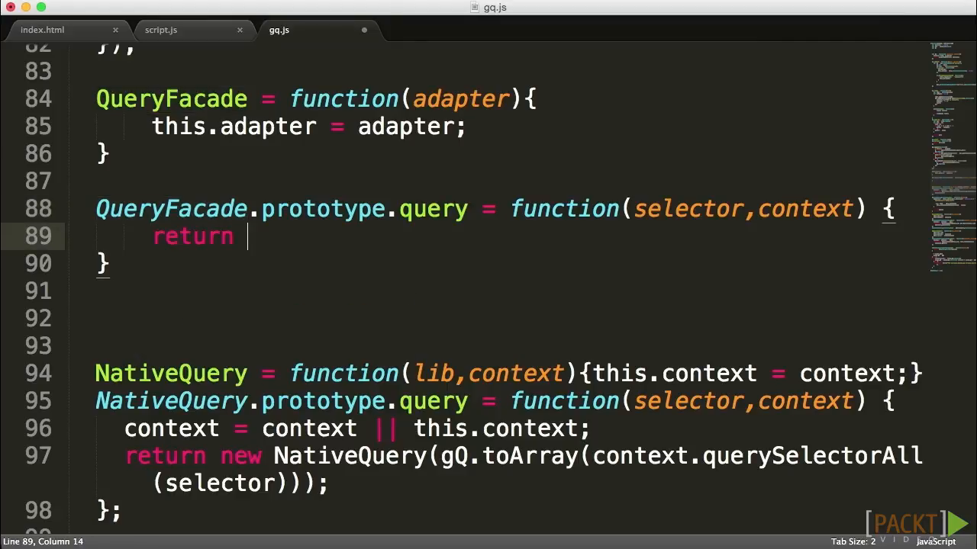
text(this)
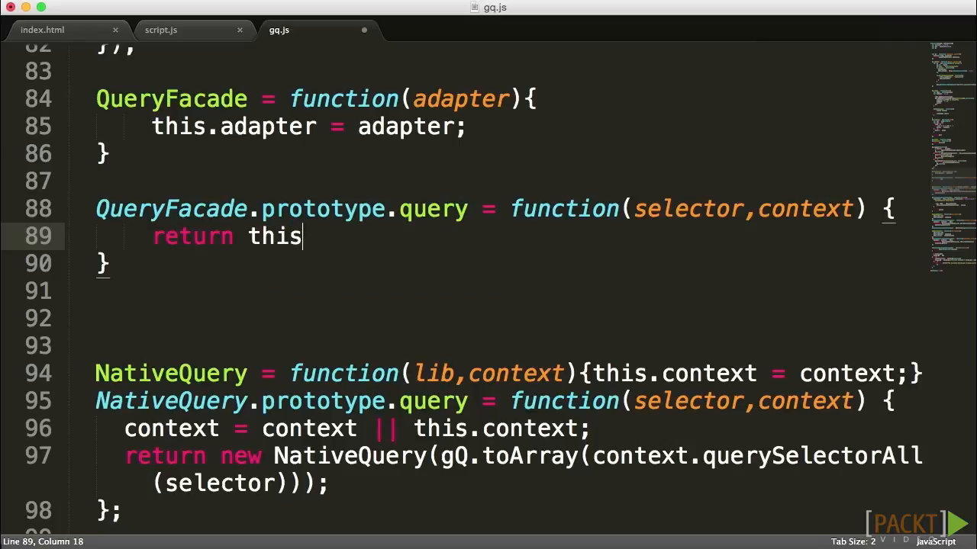
text(.adapter)
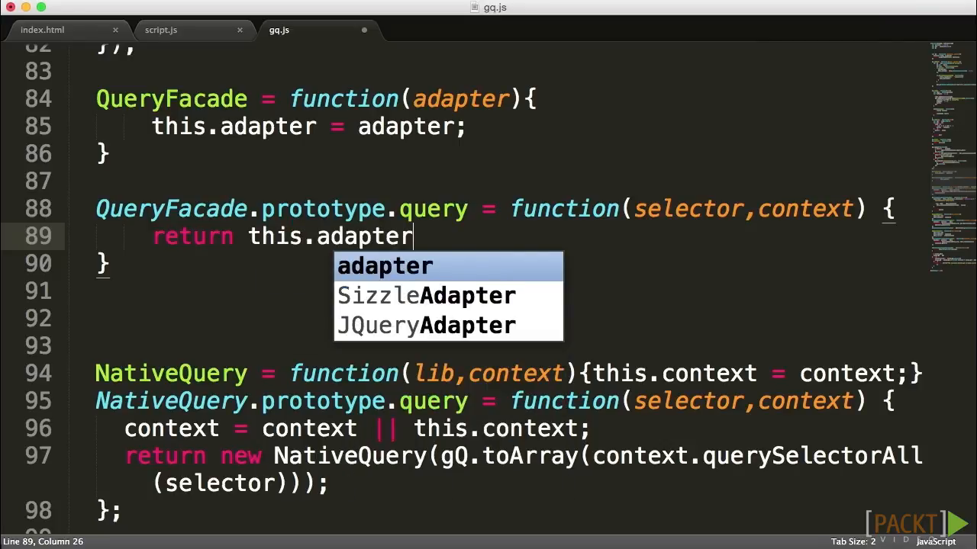
text(.query()
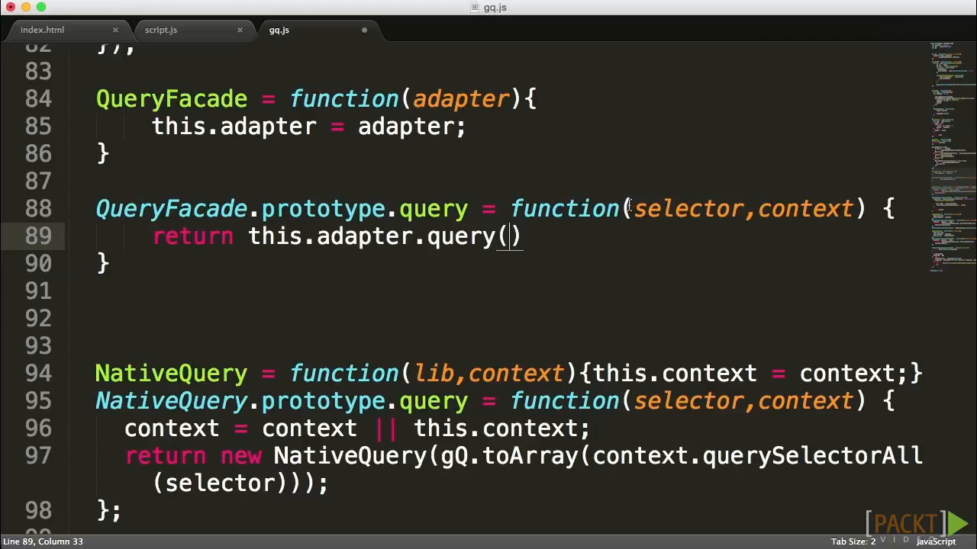
drag(634, 209, 852, 209)
key(super+c)
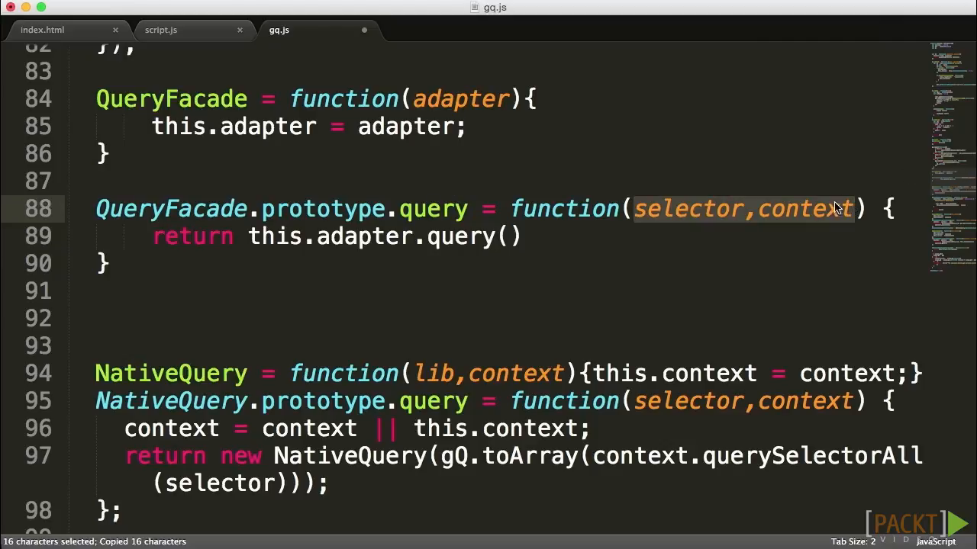
click(507, 237)
key(super+v)
text(;)
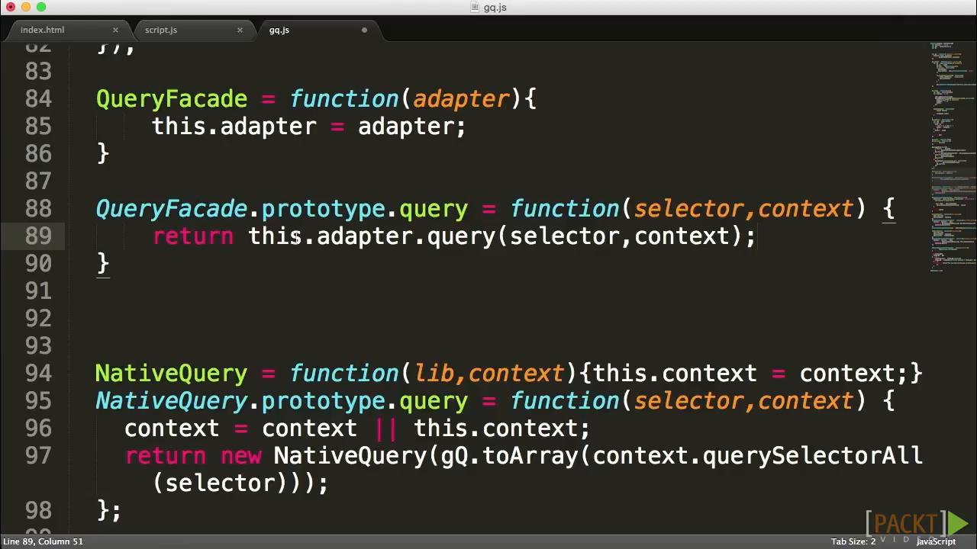
double_click(438, 215)
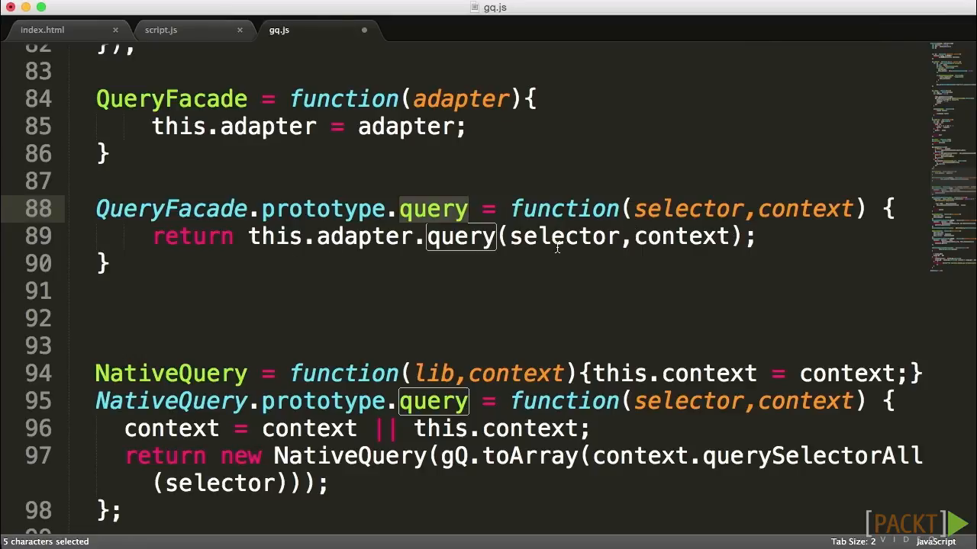
Step: Wrap the returned value in new QueryFacade(this.adapter.query(selector,context))
click(248, 238)
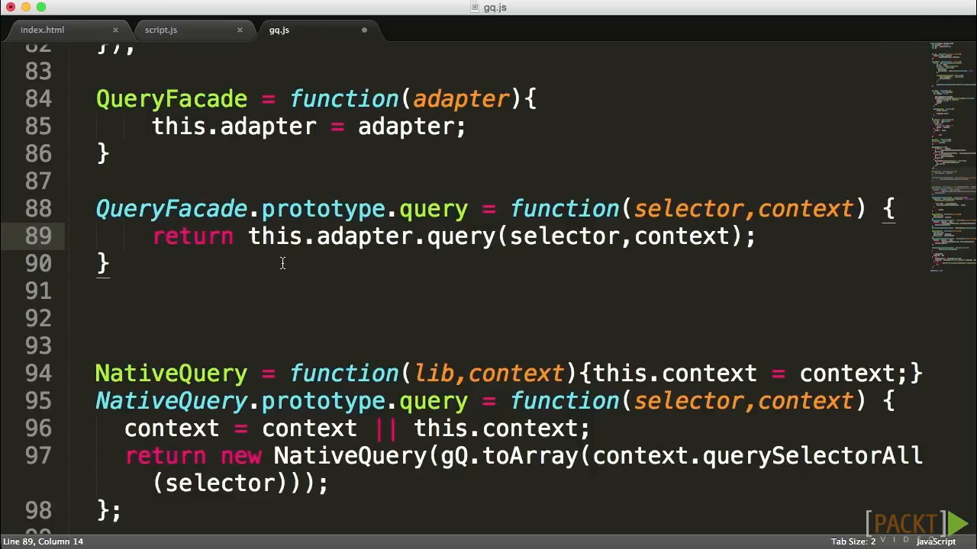
text(new QueryFac)
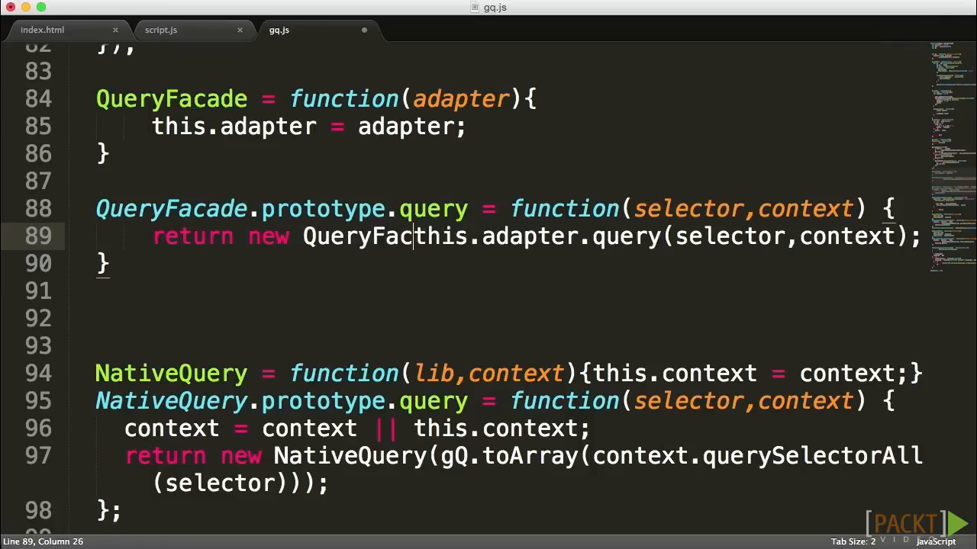
text(ade()
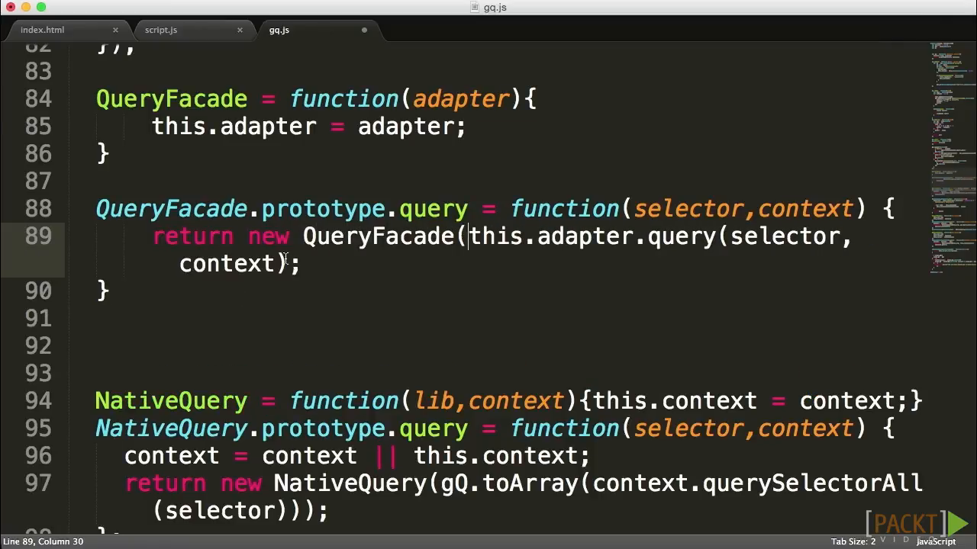
click(291, 264)
text())
scroll(344, 318, down, 5)
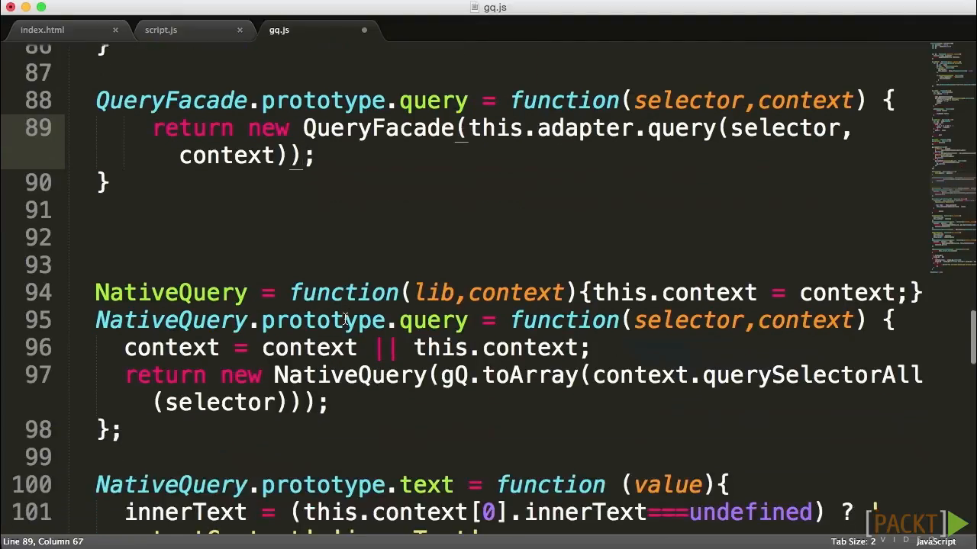
Step: Add a QueryFacade.prototype.text(value) header copied from NativeQuery after the query method
drag(746, 458, 85, 464)
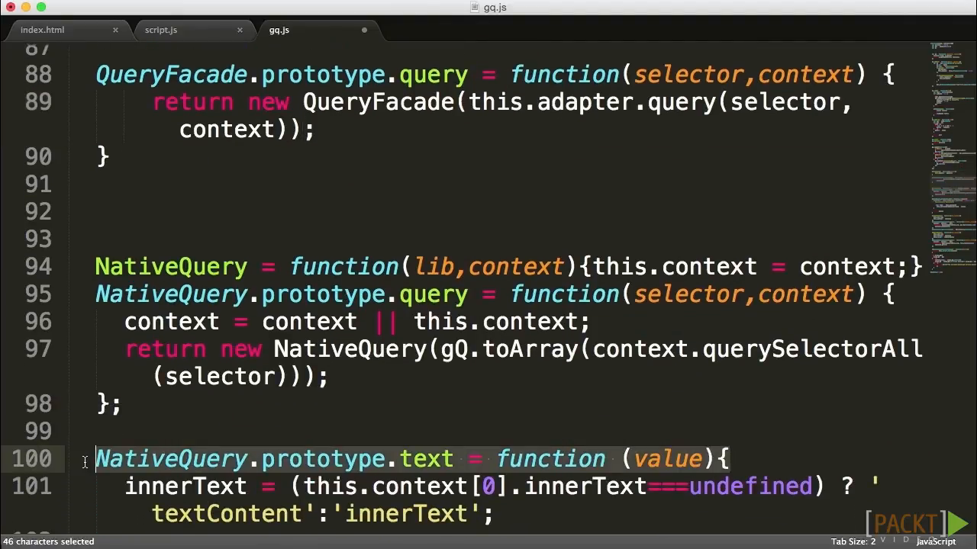
key(ctrl+c)
click(148, 163)
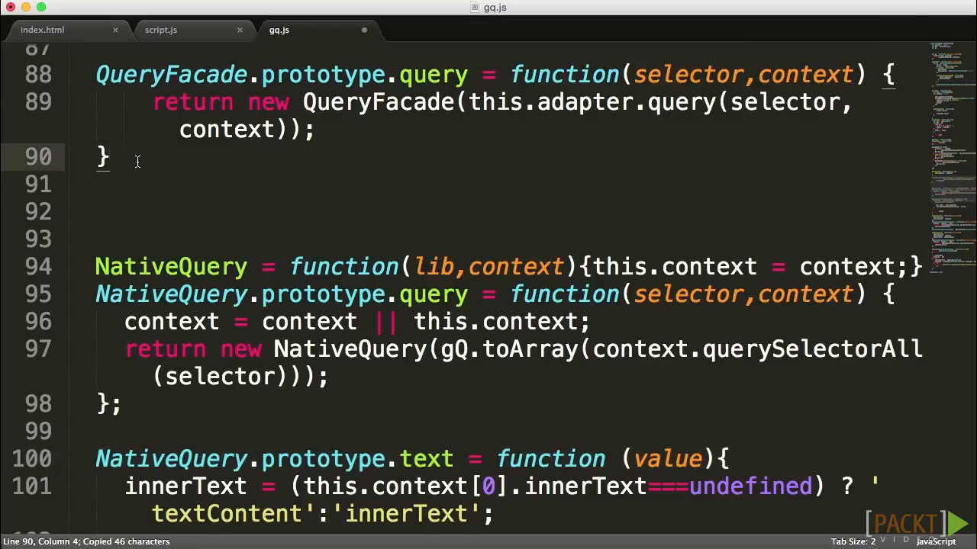
key(Return)
key(Return)
key(ctrl+v)
key(Return)
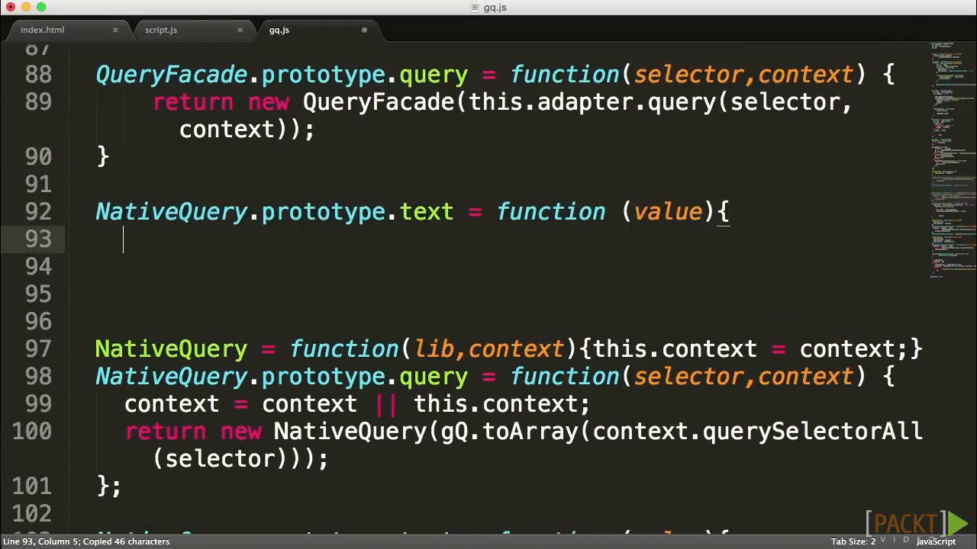
key(Return)
text(}QueryFacade)
key(Up)
key(Tab)
key(Tab)
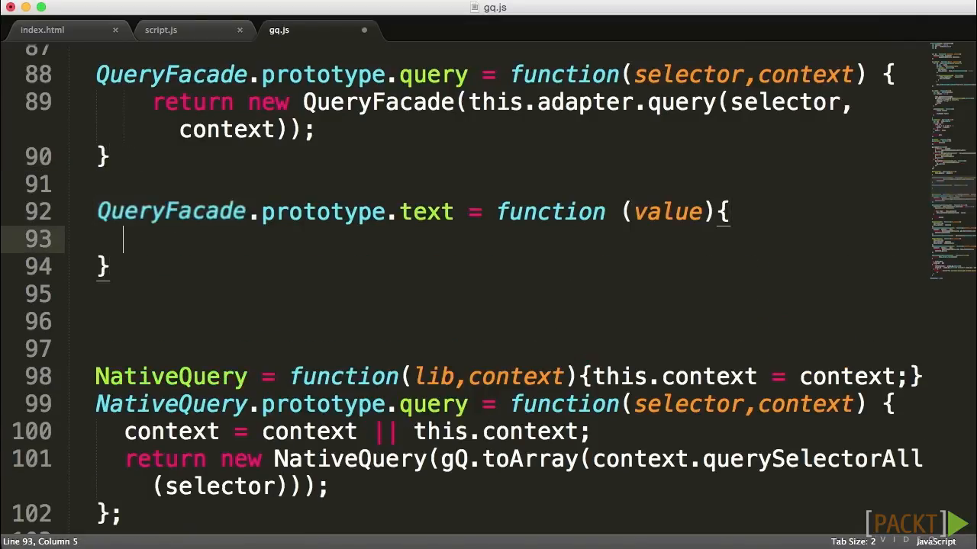
text(return)
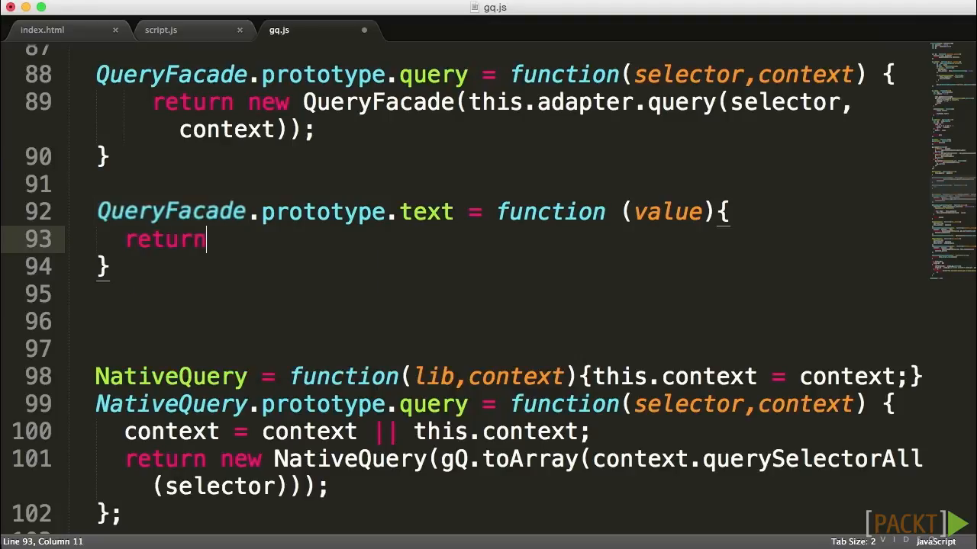
Step: Make the text method return this.adapter.text(value) and tidy indentation on line 89
click(144, 97)
key(BackSpace)
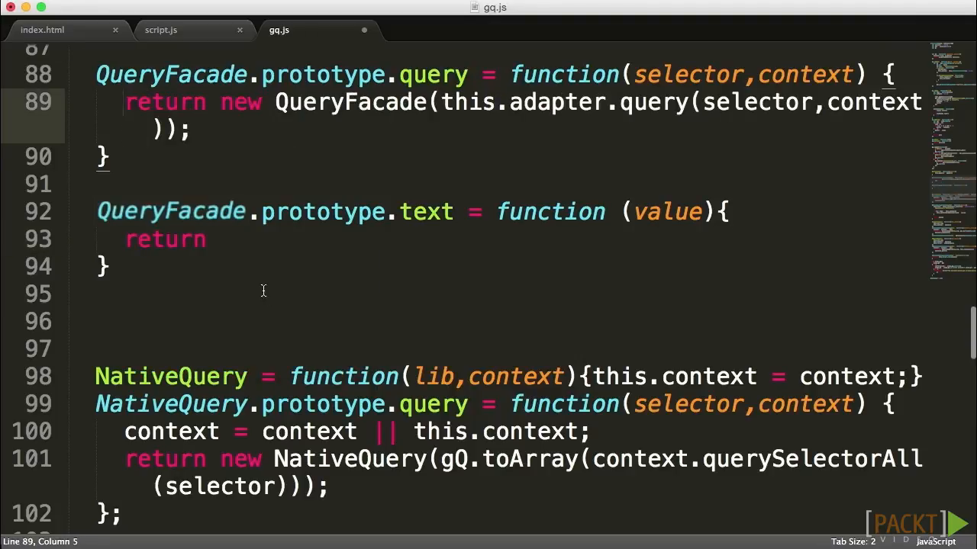
click(229, 240)
key(BackSpace)
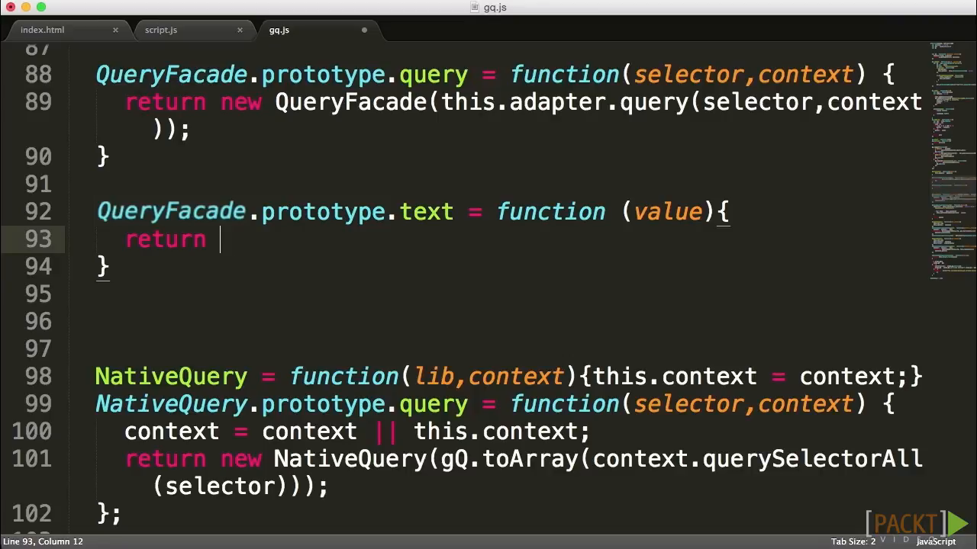
text(this.a)
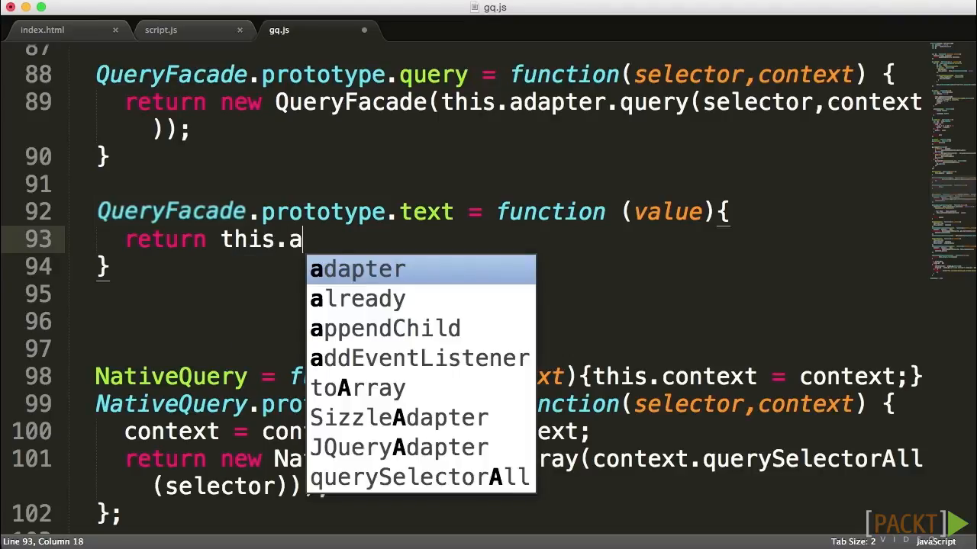
text(dapter.te)
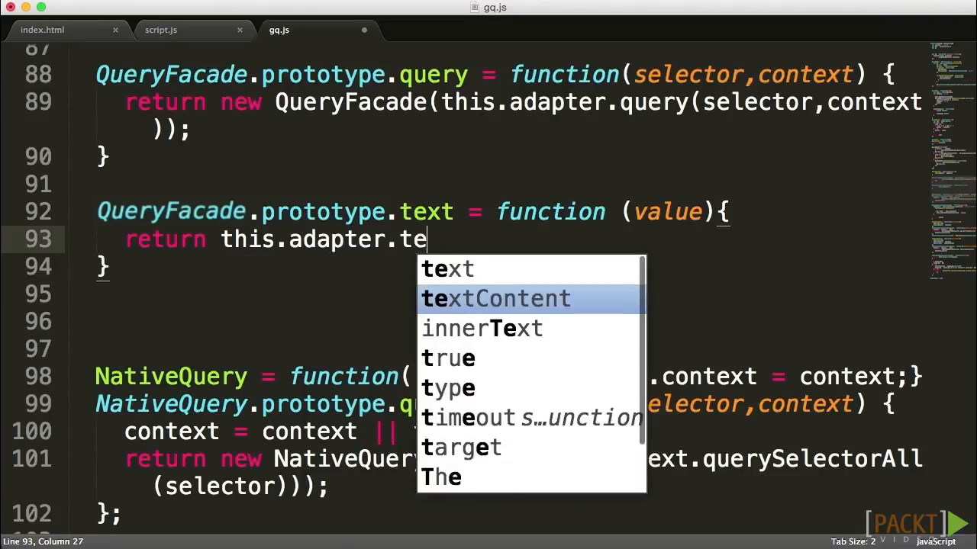
text(xt(value)
key(Down)
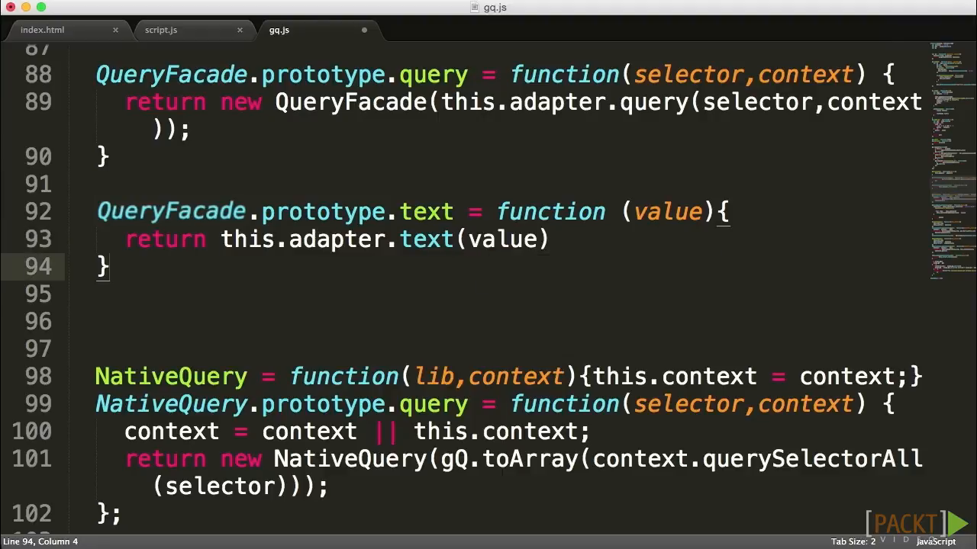
click(559, 251)
text(;)
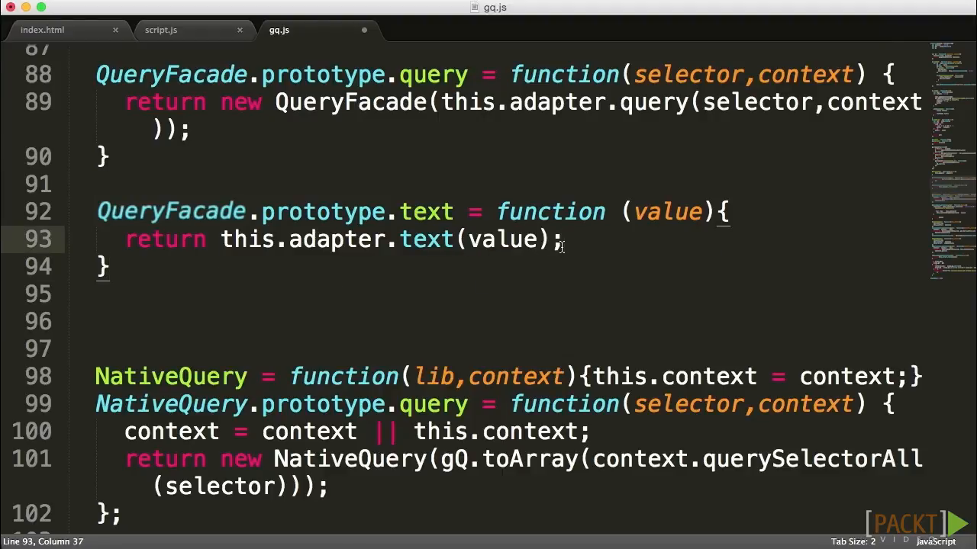